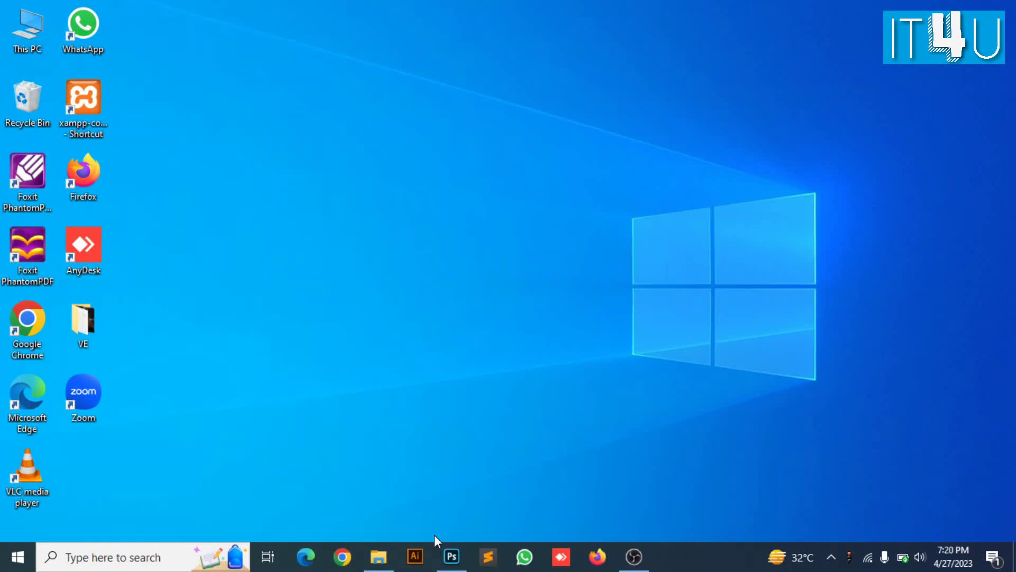
Restore the Photoshop window showing the boy-reading photo.
left_click(452, 556)
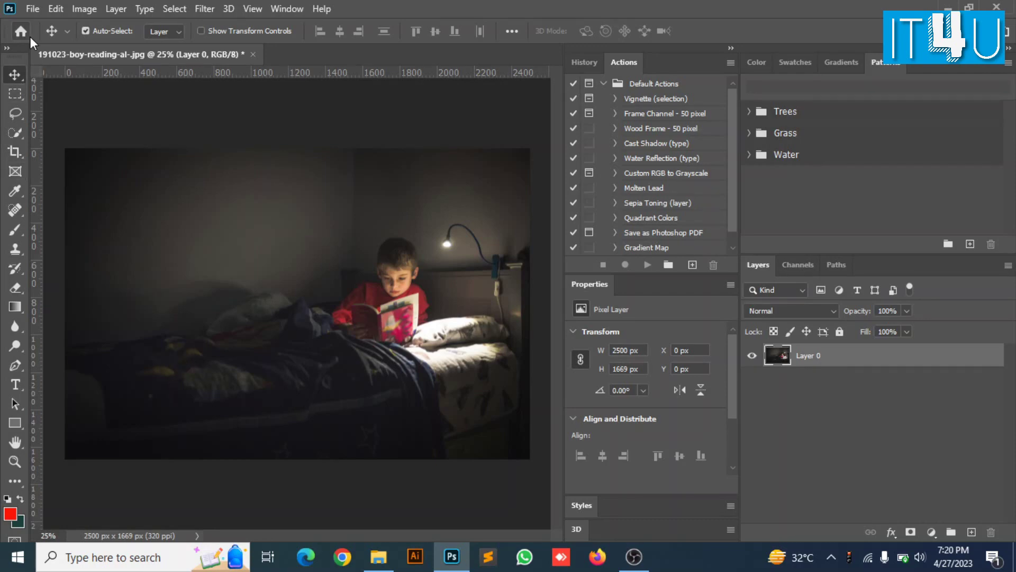
left_click(33, 9)
Create a new 500 x 500 mm document in pixels (5906 x 5906 px, 300 ppi).
left_click(42, 24)
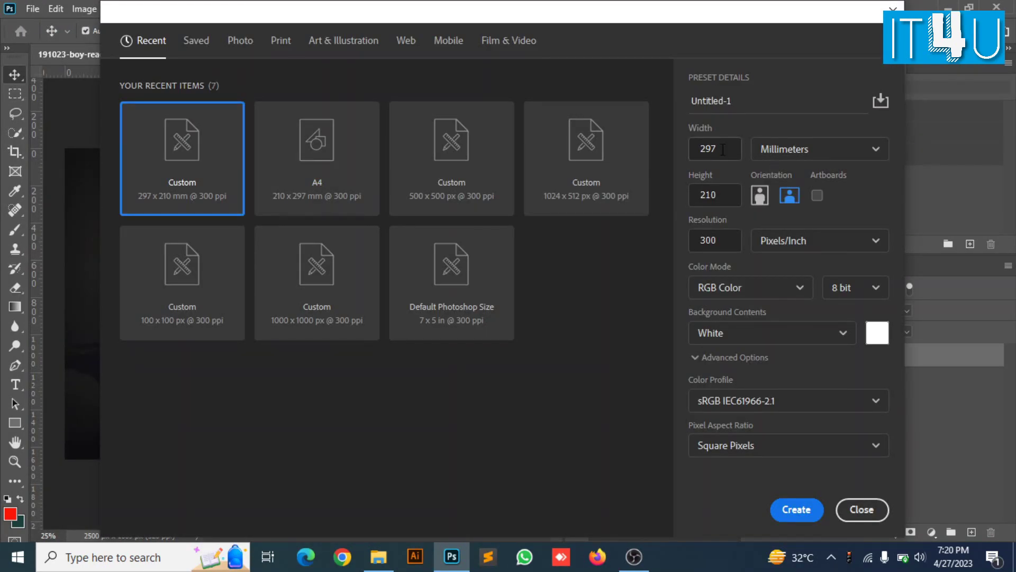
double_click(723, 150)
type("500")
key("Tab")
key("Tab")
type("500")
left_click(868, 146)
left_click(830, 178)
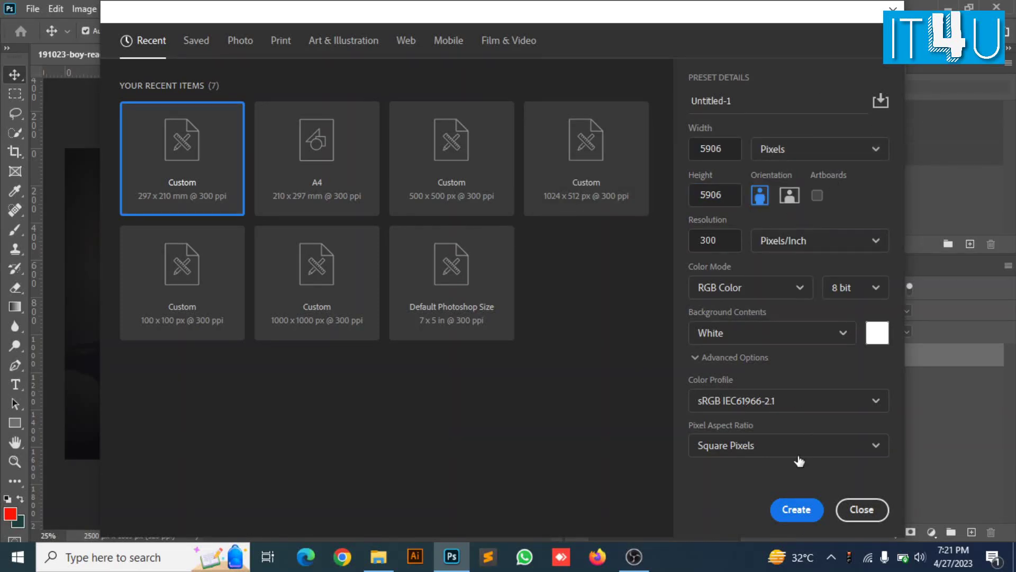
left_click(796, 509)
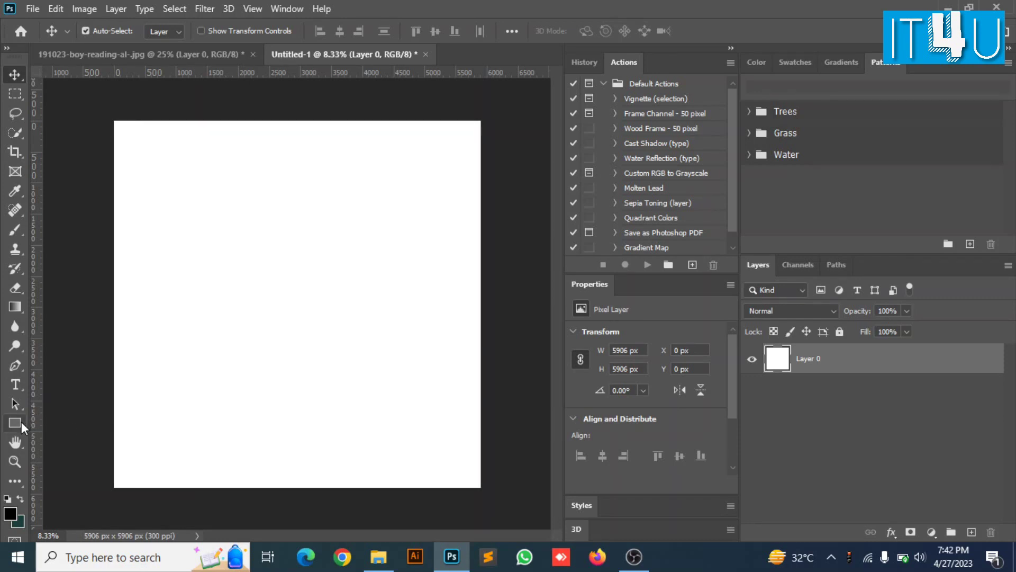
Draw a tall black rectangle in the canvas's upper-left area with the Rectangle tool.
left_click(21, 423)
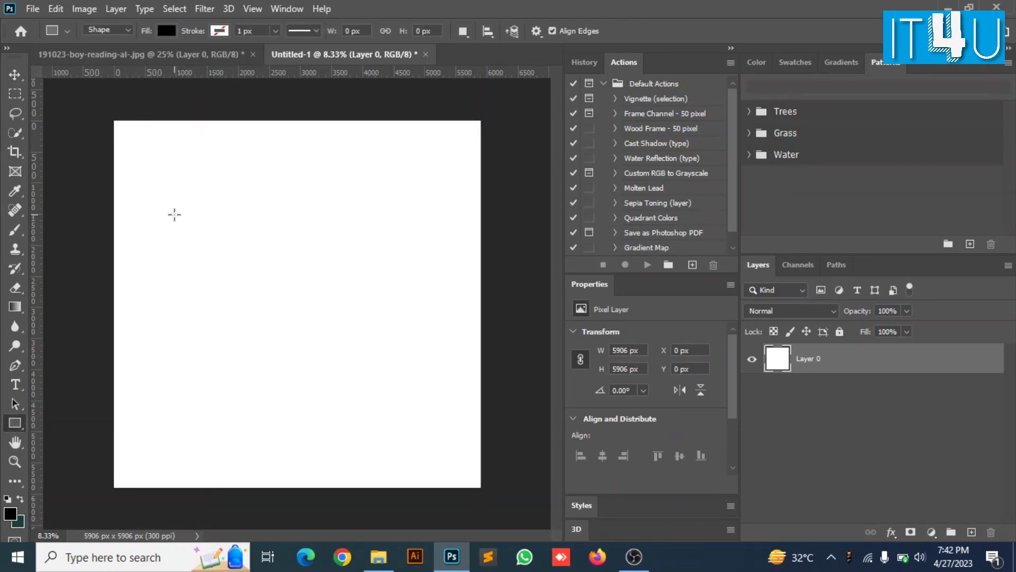
left_click_drag(174, 215, 206, 260)
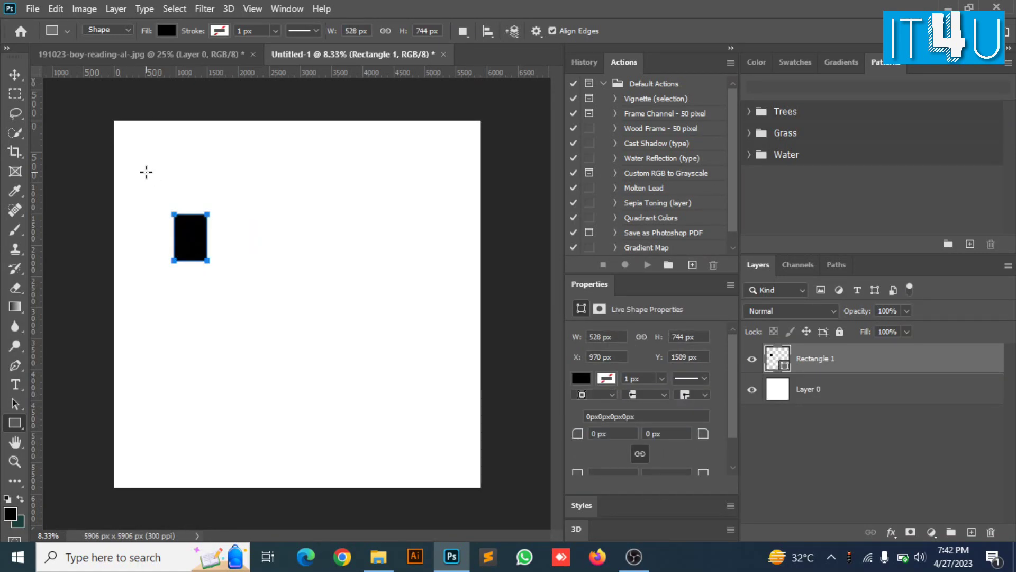
left_click(15, 77)
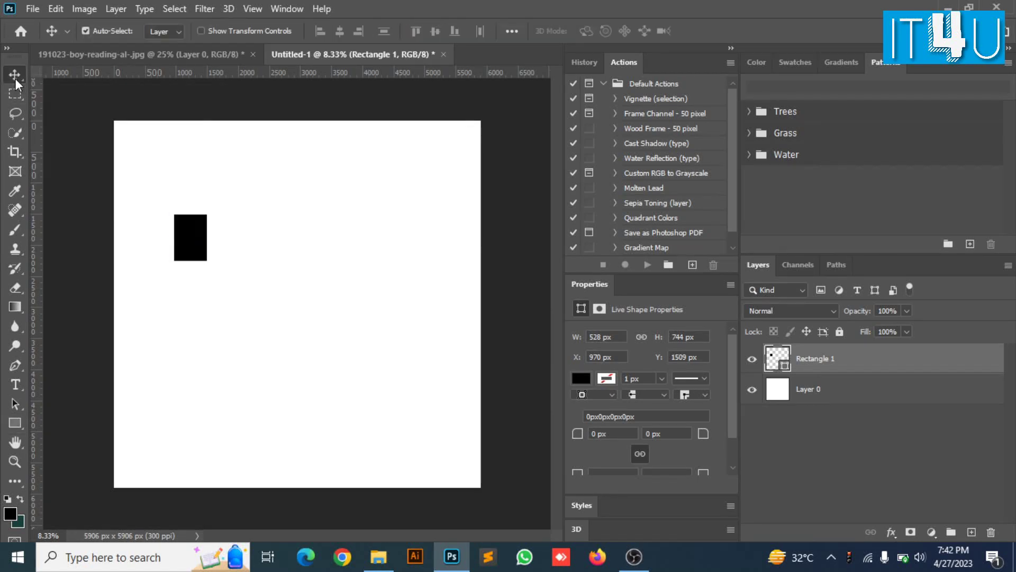
Alt-drag copies of the rectangle to build a row of four rectangles.
key("alt")
left_click_drag(188, 250, 272, 254)
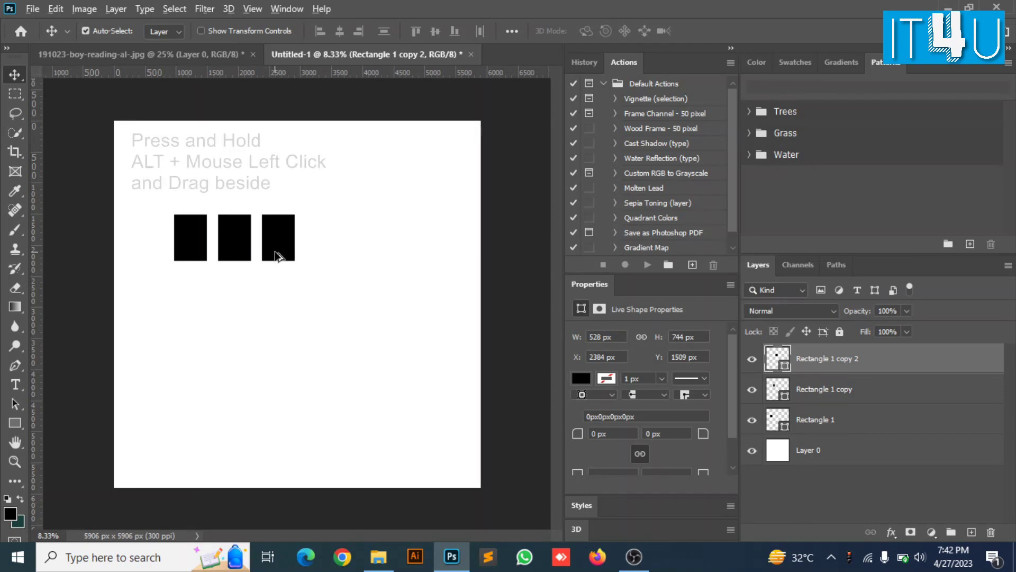
left_click_drag(277, 256, 326, 256)
left_click(147, 214)
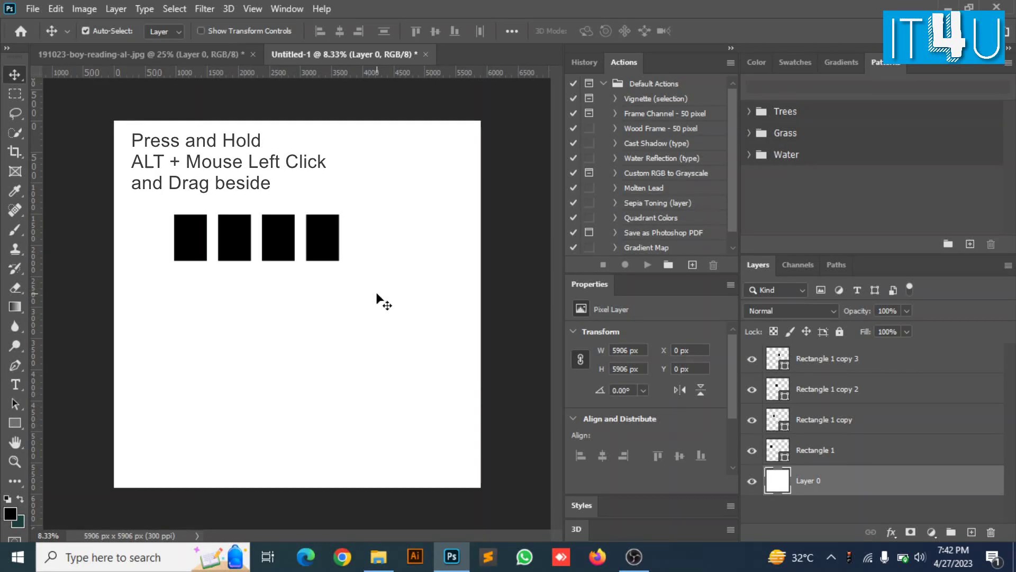
Select all four rectangles in the row and copy the row downward into further rows.
left_click(199, 256)
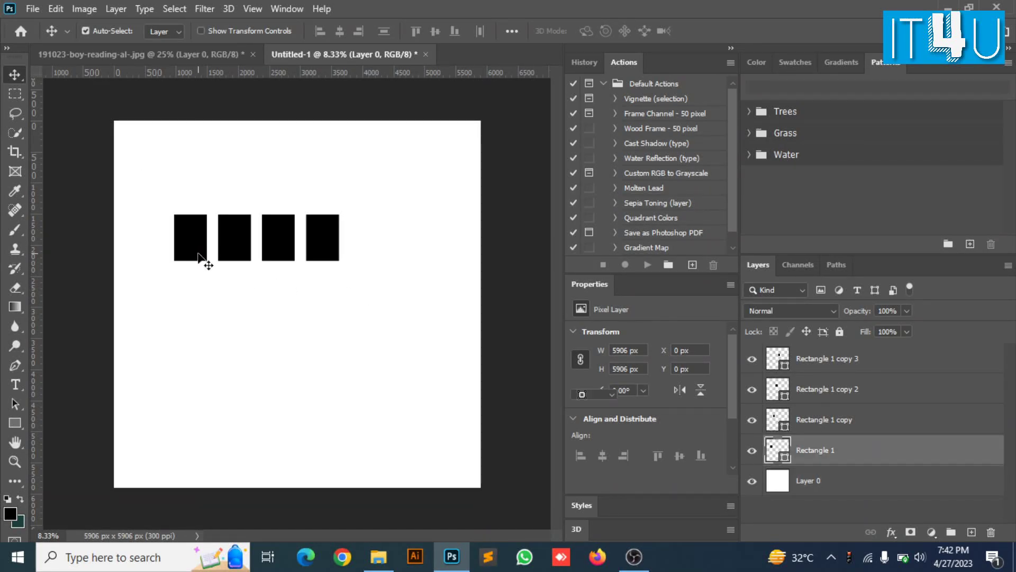
left_click(238, 256, "shift")
left_click(287, 257, "shift")
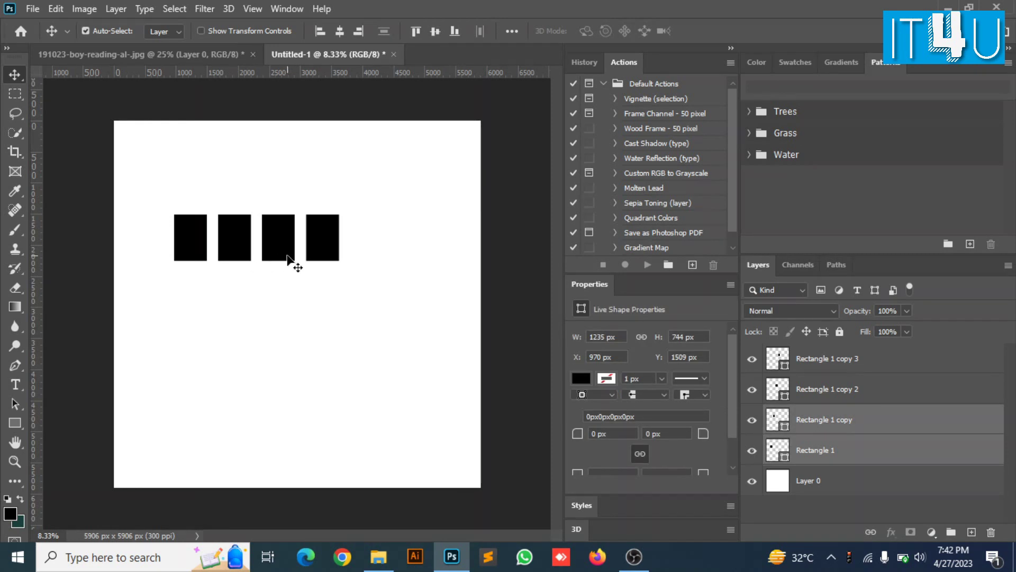
left_click(321, 259, "shift")
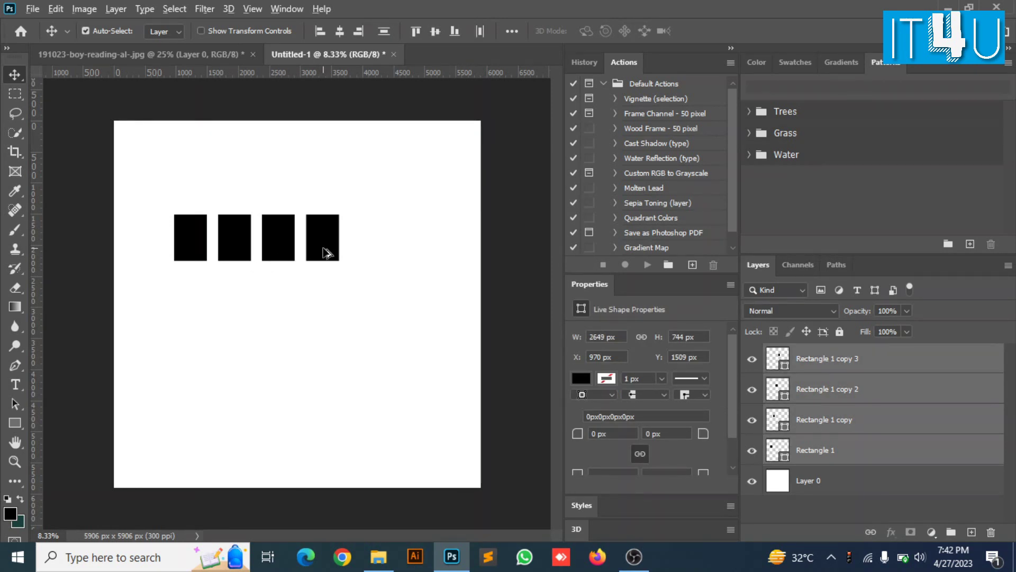
left_click_drag(322, 259, 322, 361)
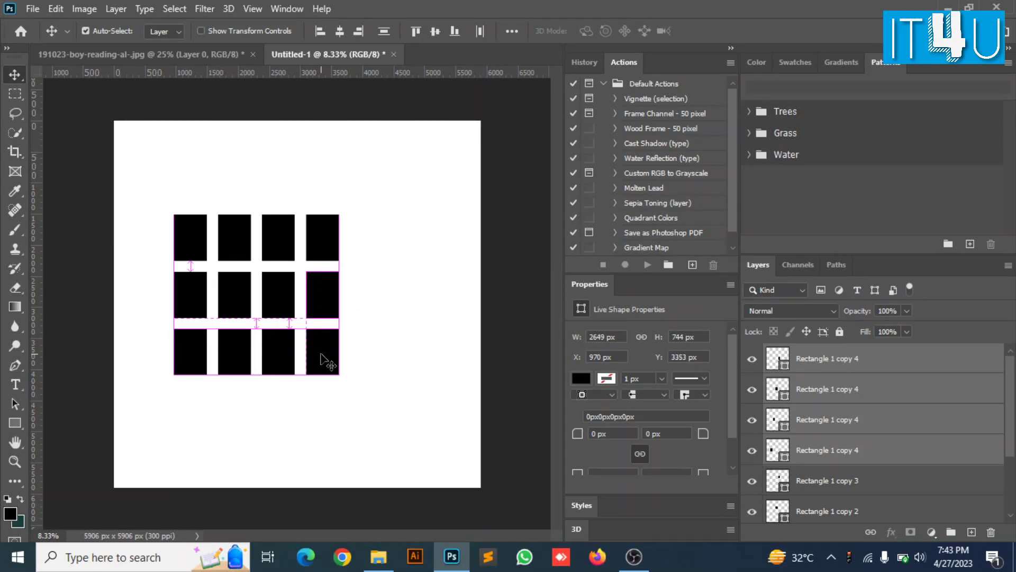
left_click(354, 353)
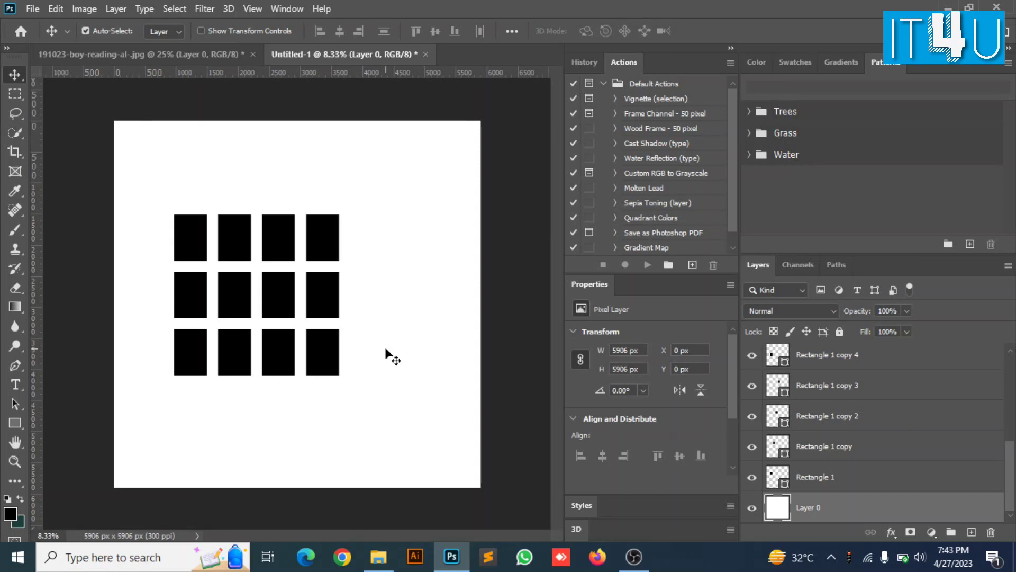
Select every rectangle layer from the topmost down to Rectangle 1 and merge them with Ctrl+E.
scroll(842, 377, "up", 5)
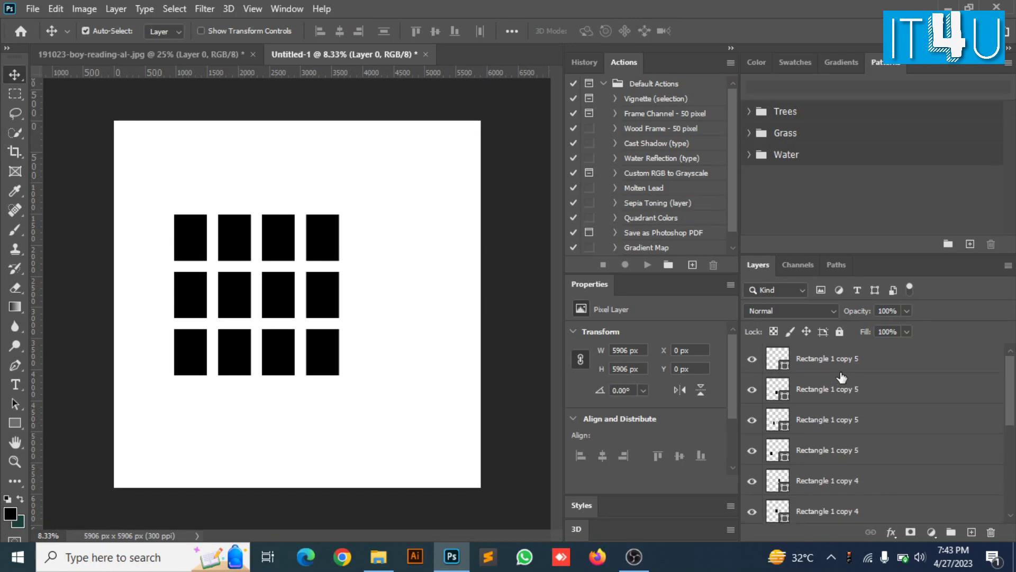
left_click(854, 362)
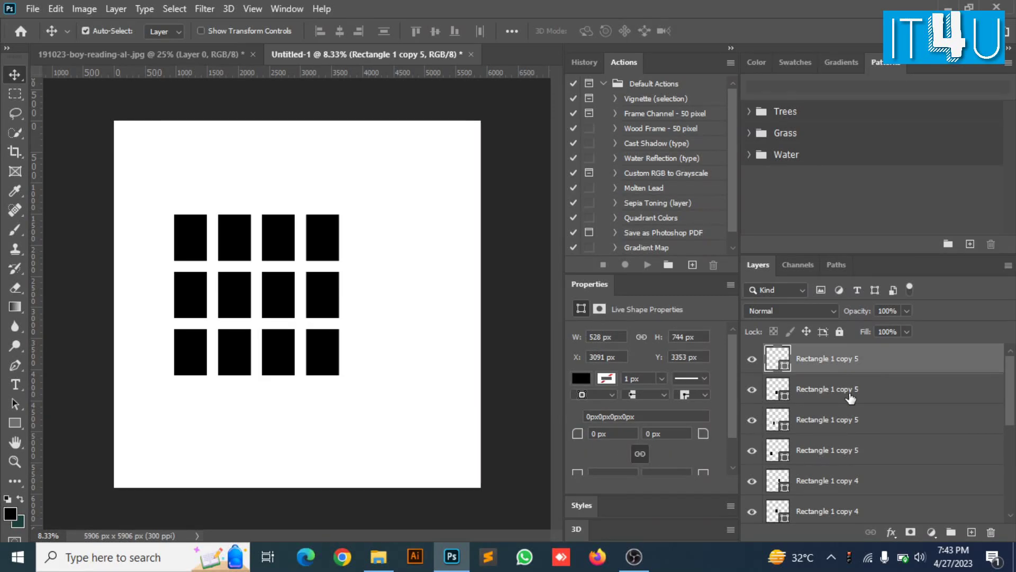
scroll(850, 398, "down", 5)
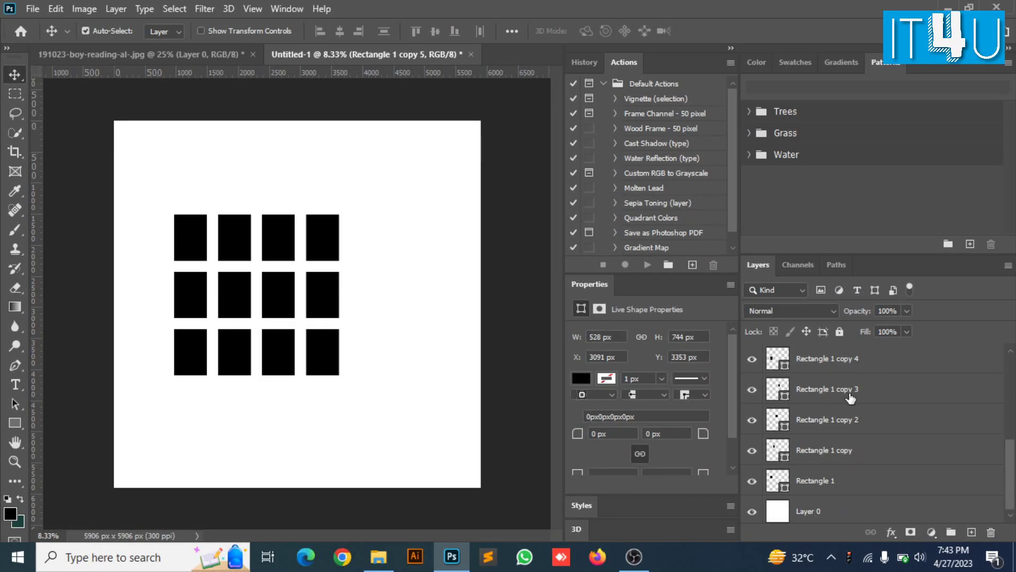
scroll(820, 479, "down", 1)
left_click(818, 478, "shift")
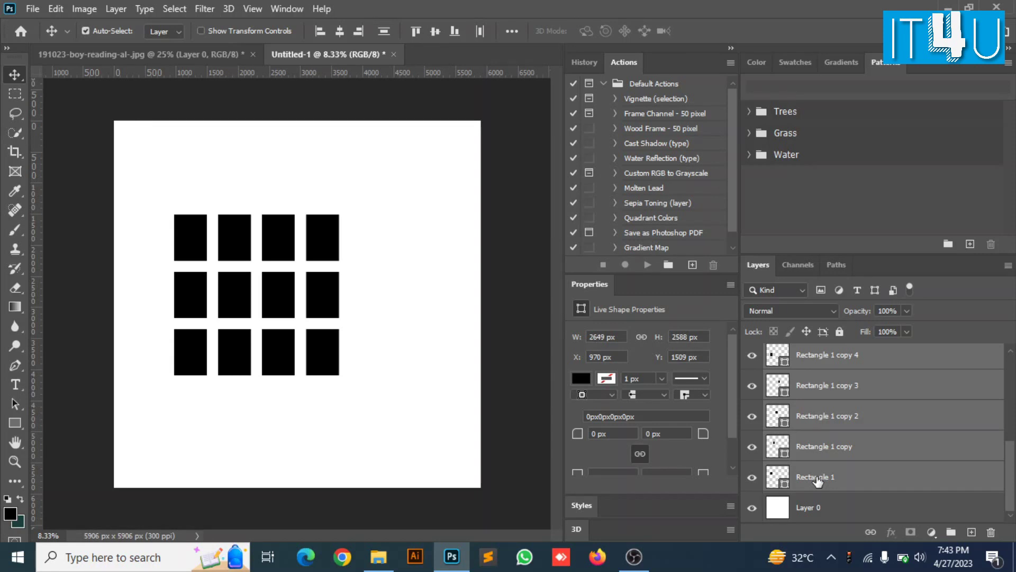
key("ctrl+e")
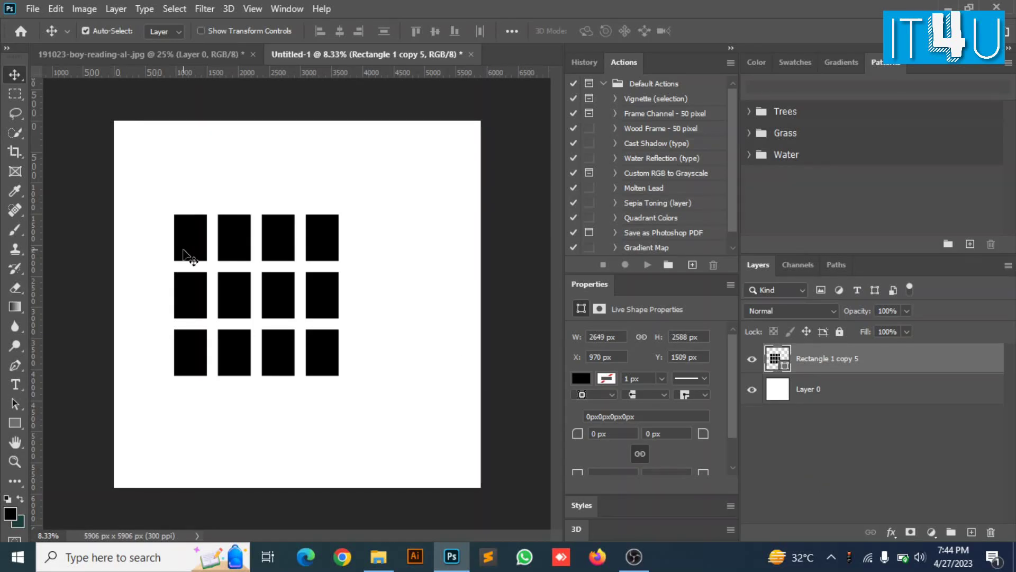
Skew the pane grid vertically and horizontally with a perspective free transform, then commit it.
key("ctrl+t")
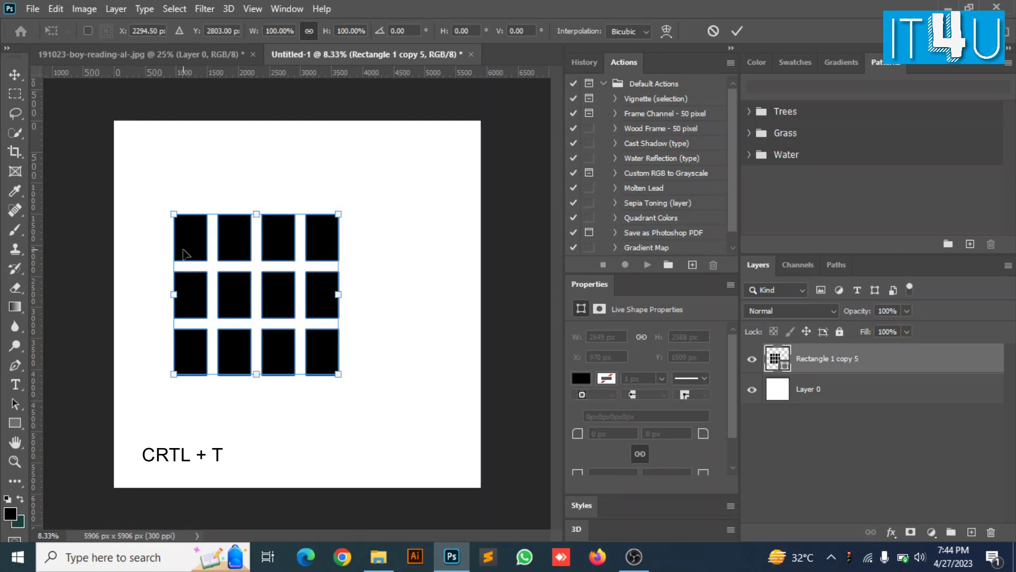
right_click(276, 260)
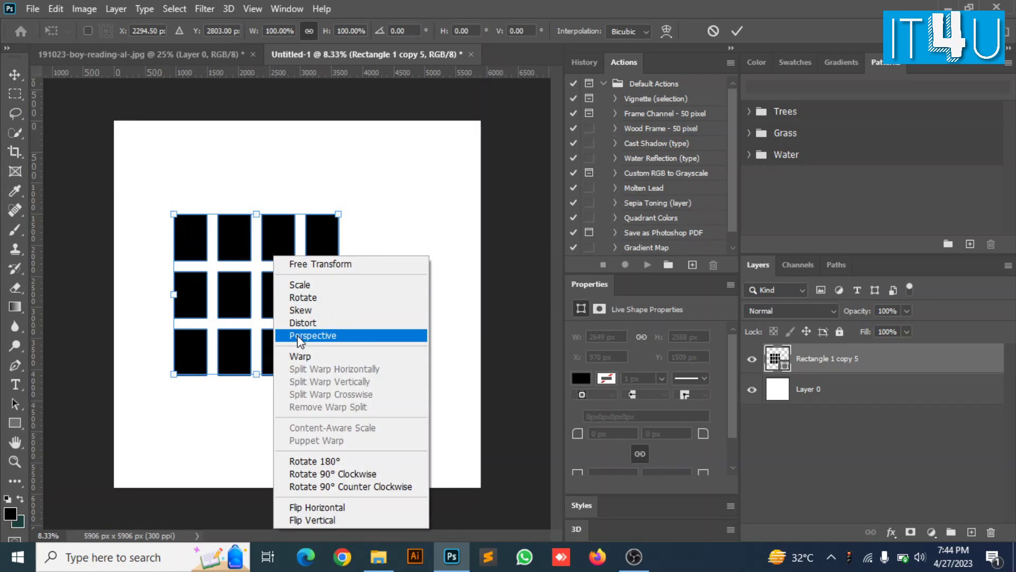
left_click(298, 338)
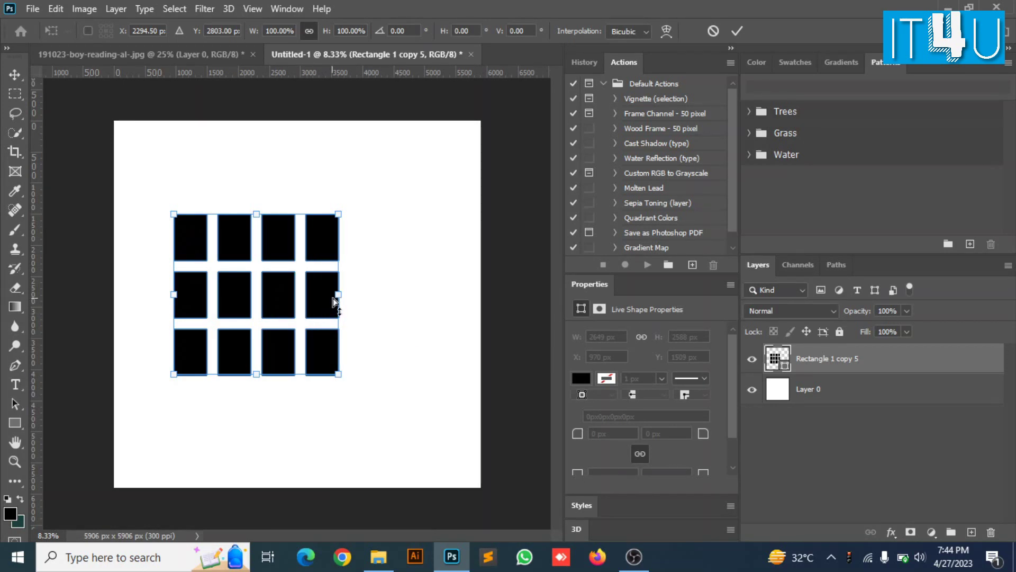
left_click_drag(339, 295, 344, 275)
left_click_drag(258, 202, 277, 199)
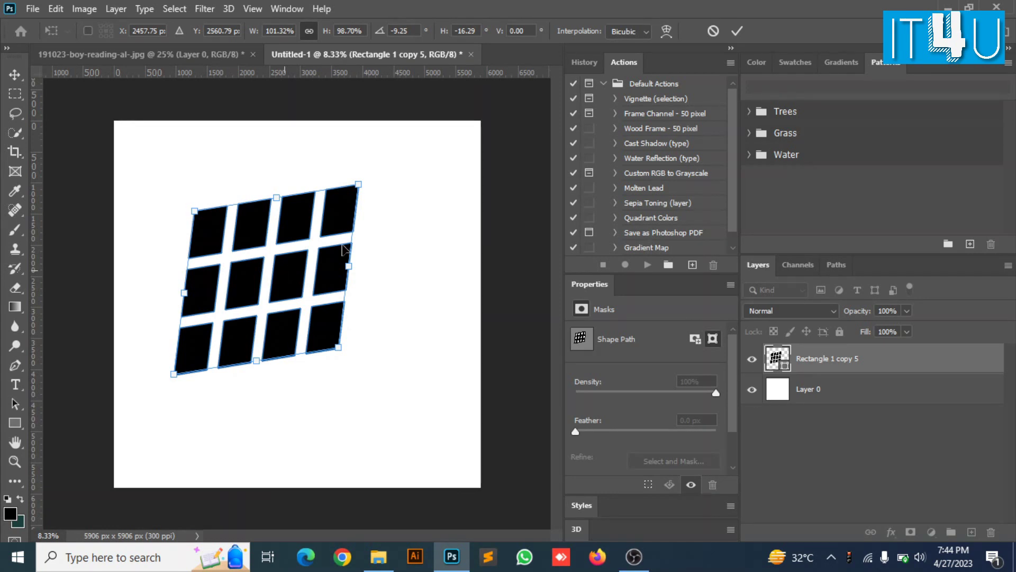
left_click(737, 32)
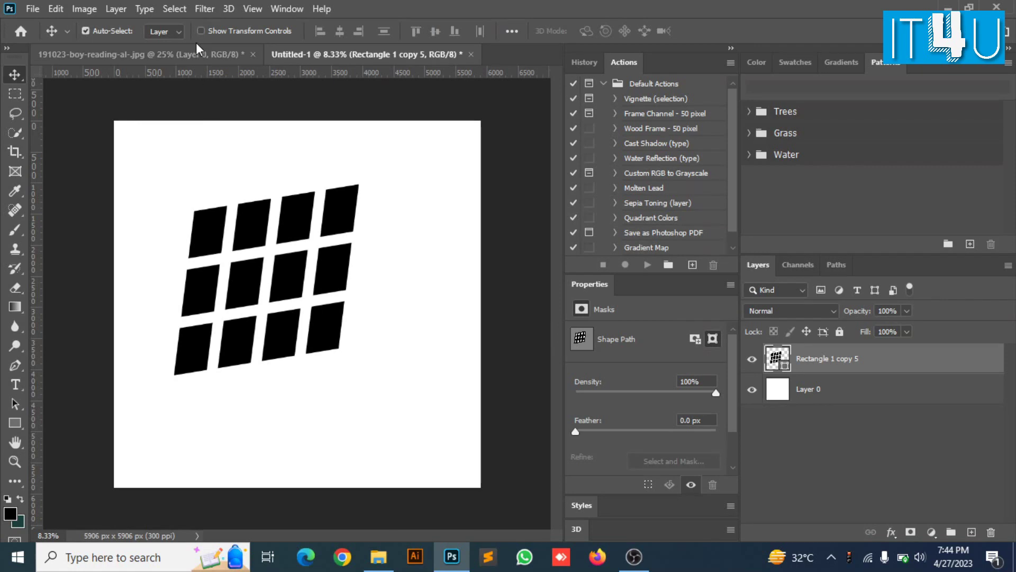
Convert the grid layer to a smart object and apply a 25-pixel Gaussian Blur.
left_click(207, 9)
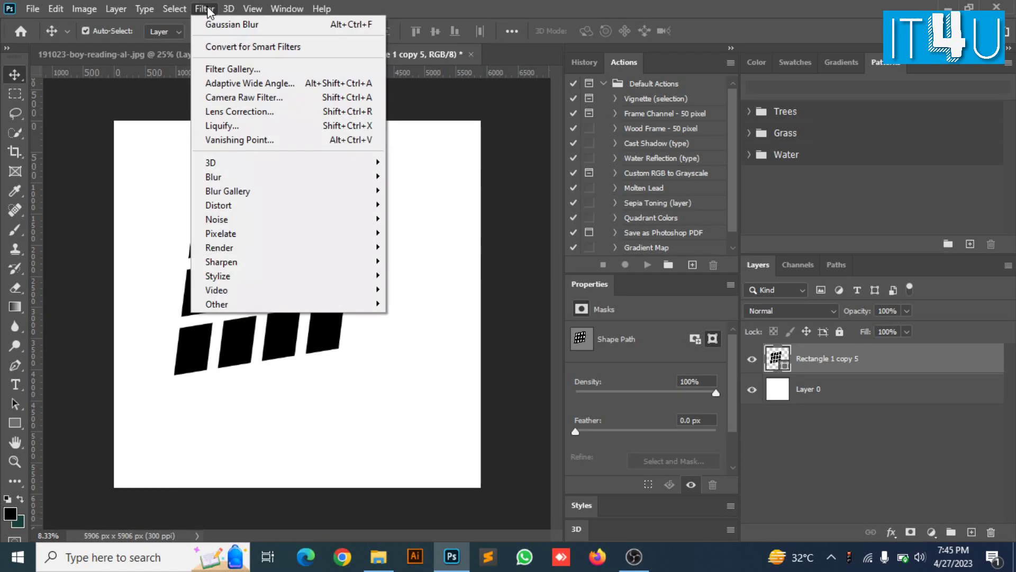
mouse_move(298, 184)
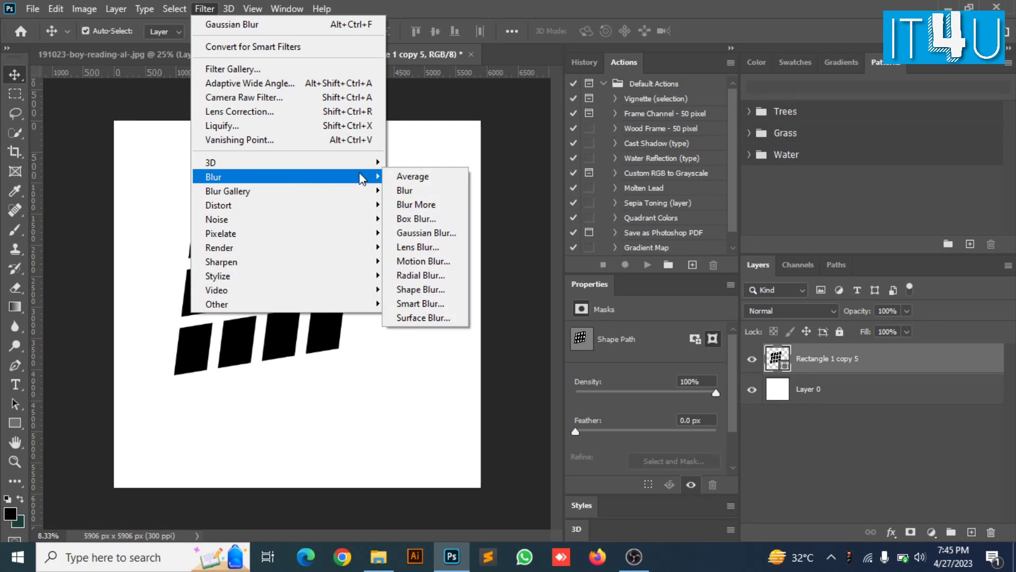
left_click(404, 236)
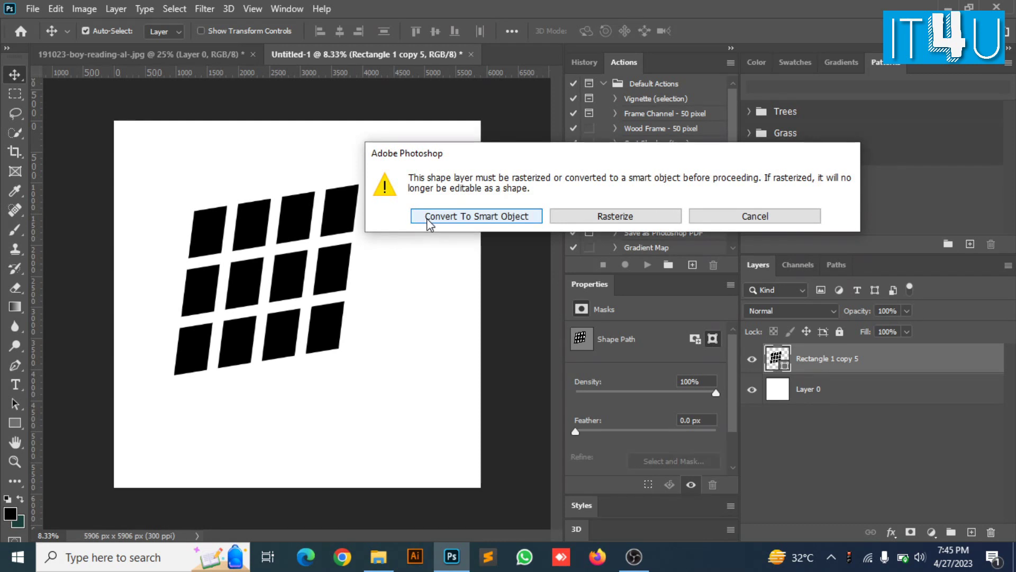
left_click(460, 217)
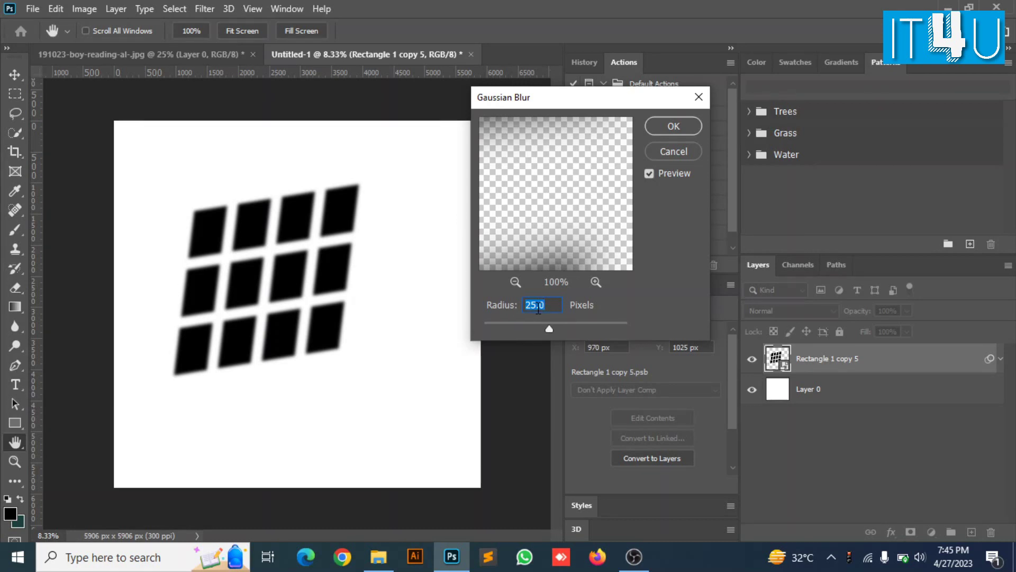
left_click(673, 126)
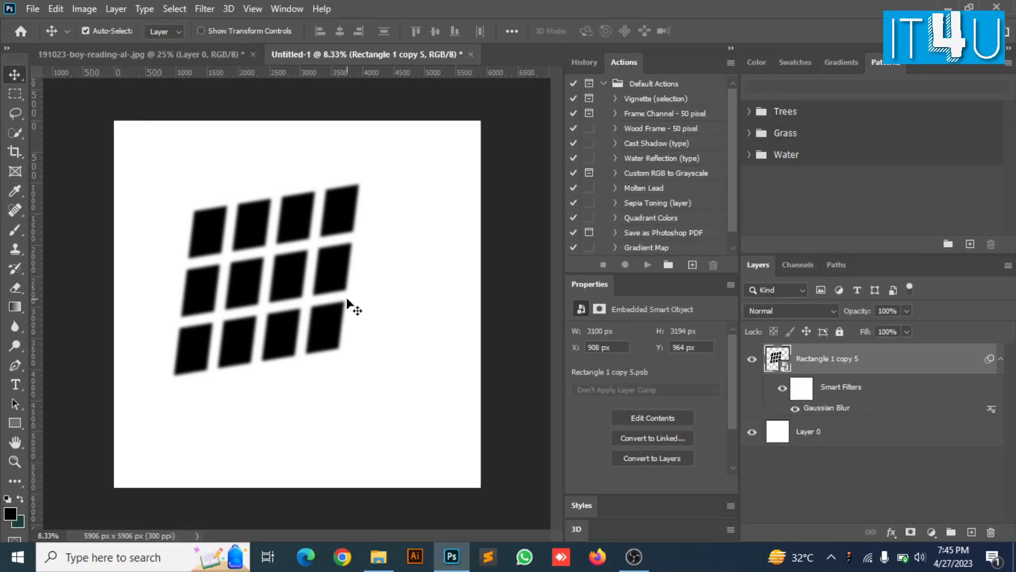
Marquee-select the blurred grid and define it as a brush preset named 'Window Effect'.
left_click(18, 91)
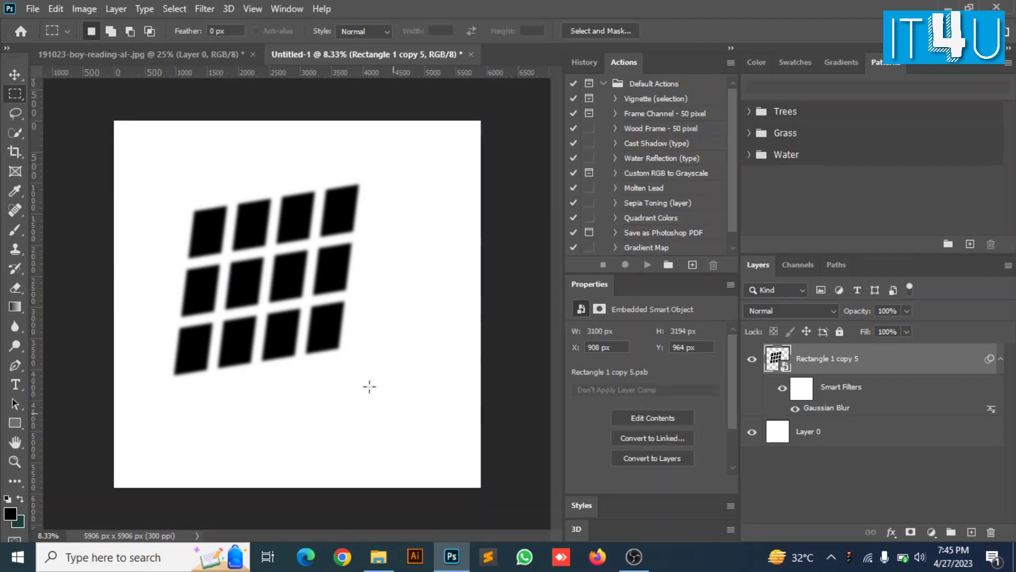
left_click_drag(376, 376, 159, 181)
left_click(55, 9)
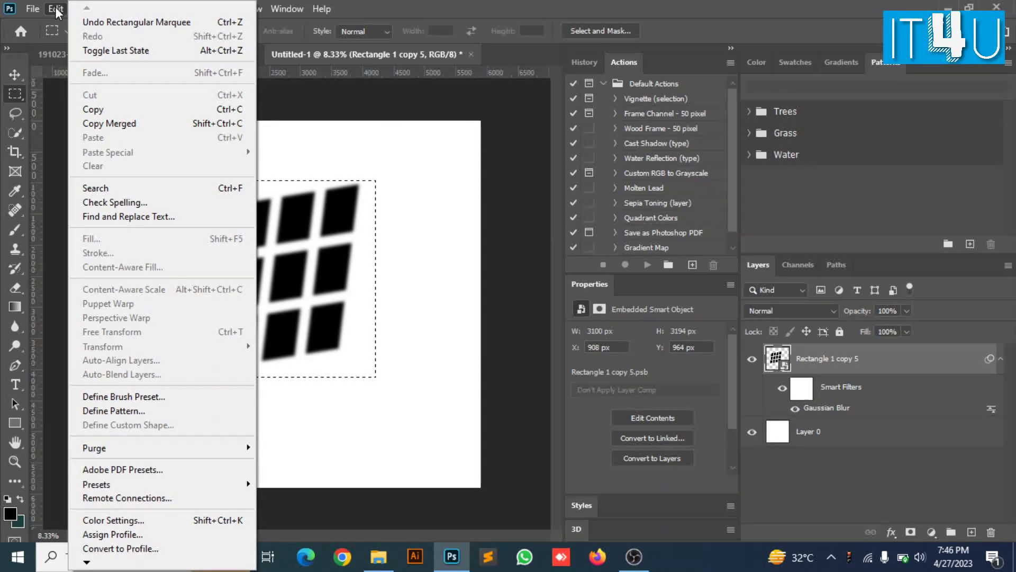
left_click(133, 397)
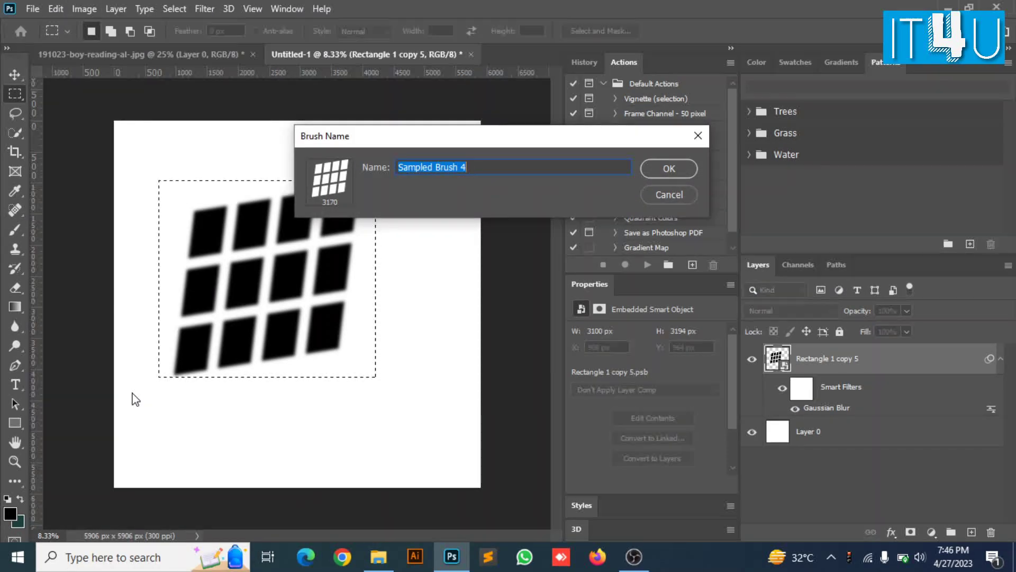
key("Tab")
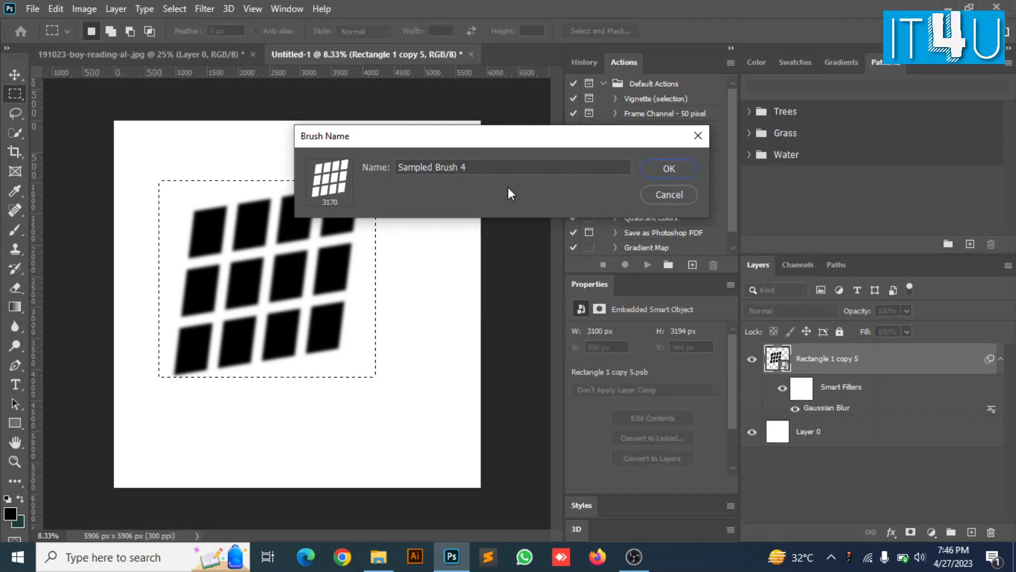
left_click_drag(483, 167, 399, 167)
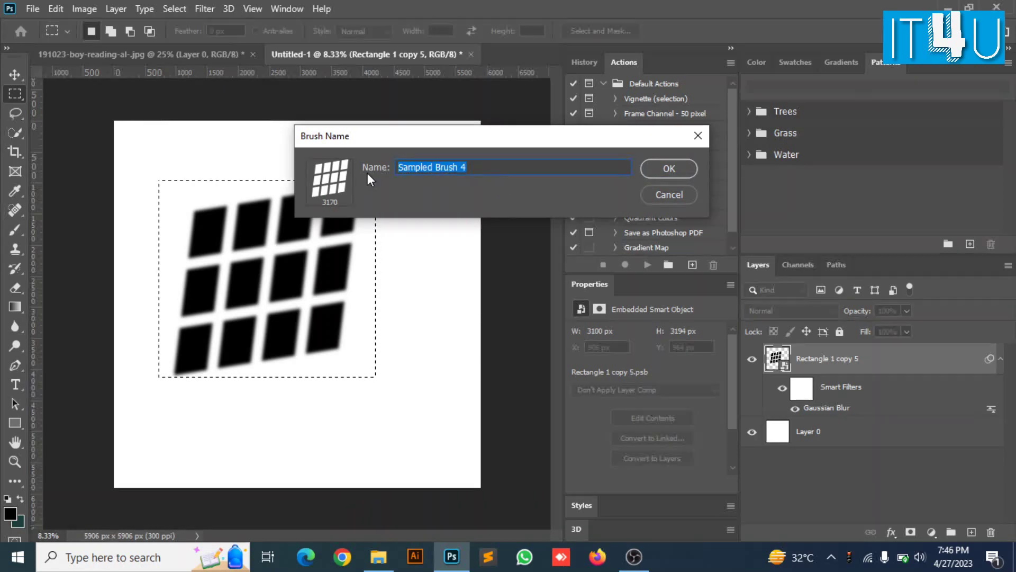
type("W")
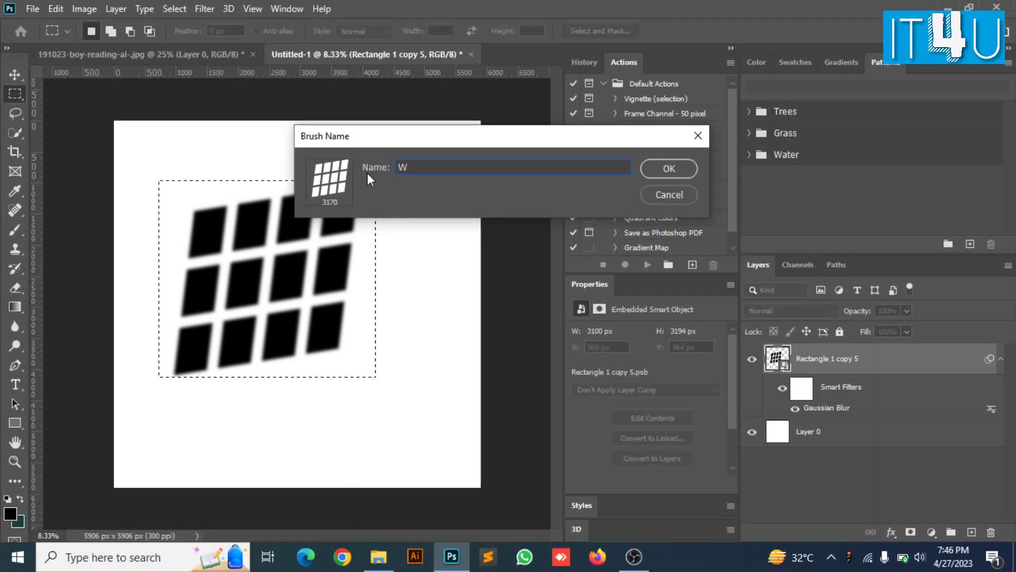
type("indow Effect")
left_click(668, 169)
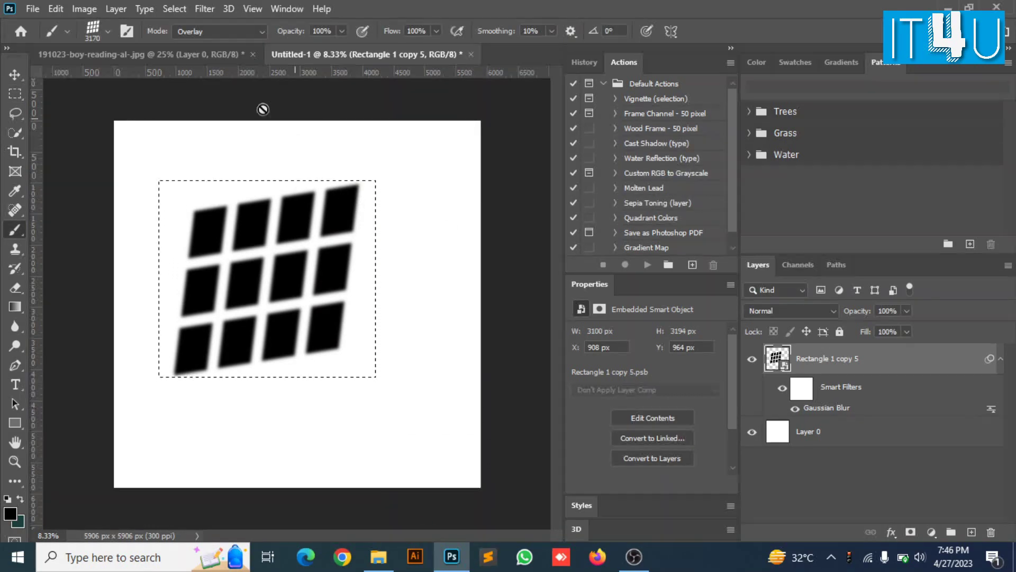
On the boy-reading photo, set the Window Effect brush to 1200 px with Overlay mode.
left_click(161, 52)
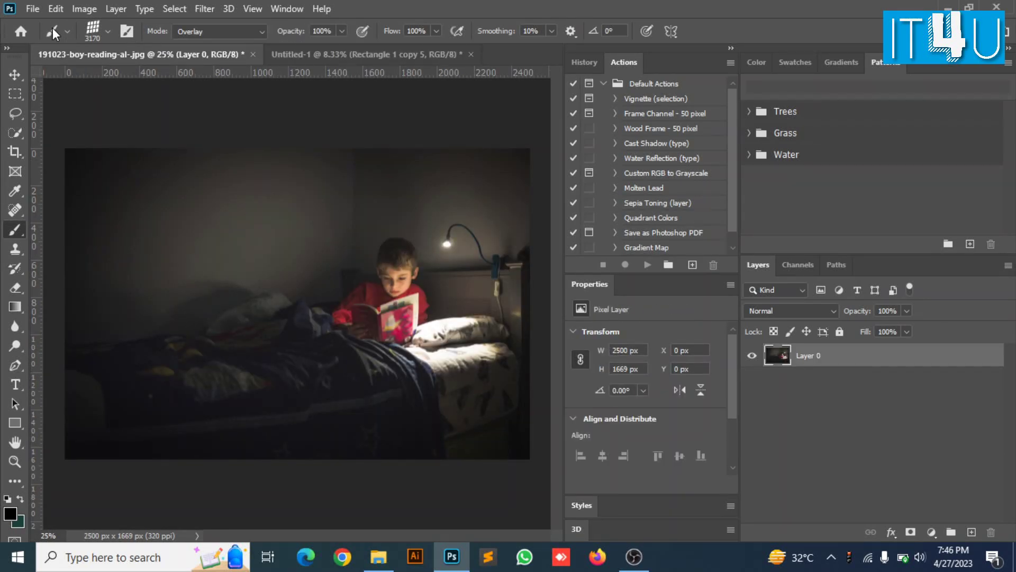
left_click(108, 32)
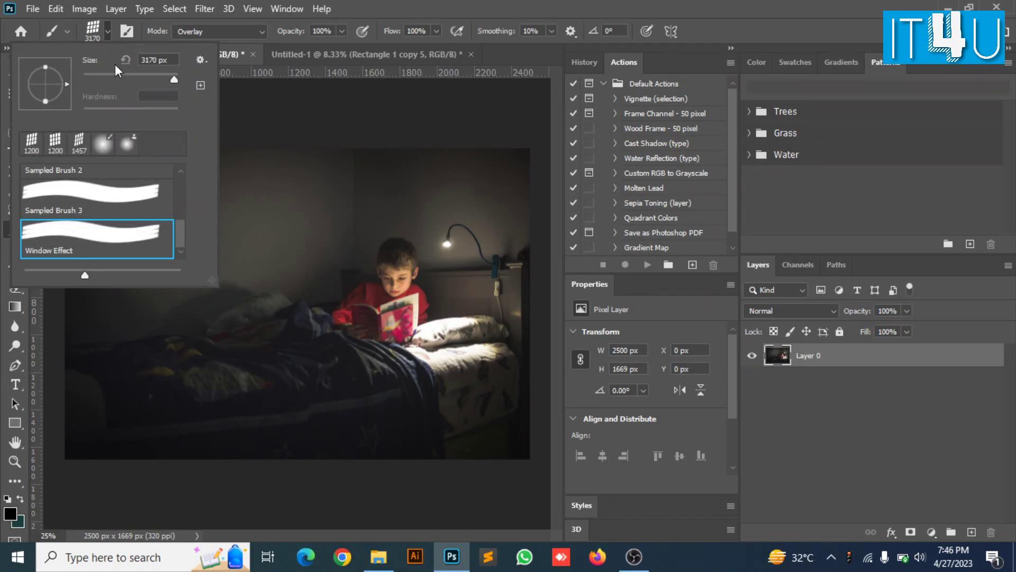
double_click(143, 59)
type("1200")
key("Return")
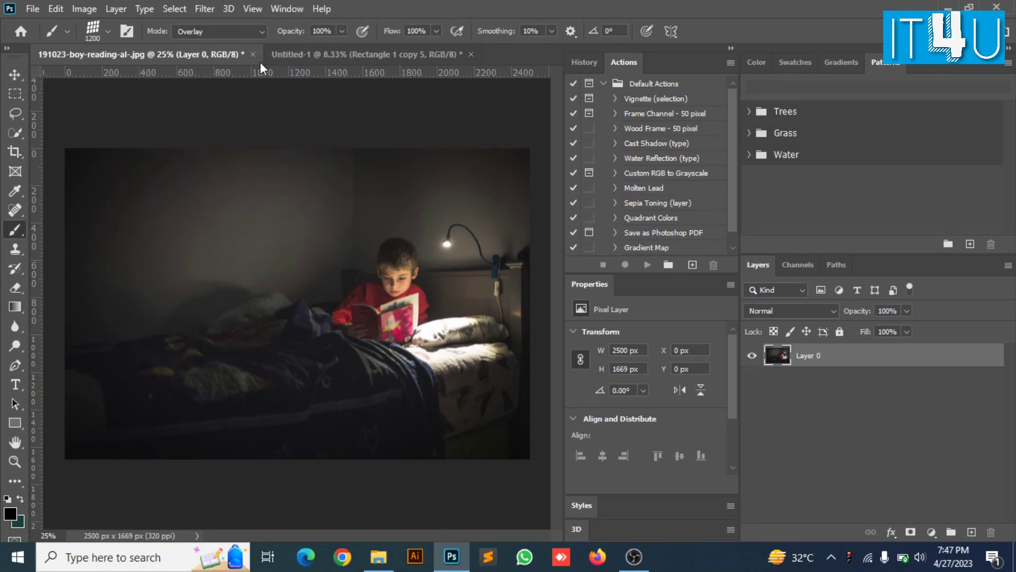
left_click(185, 36)
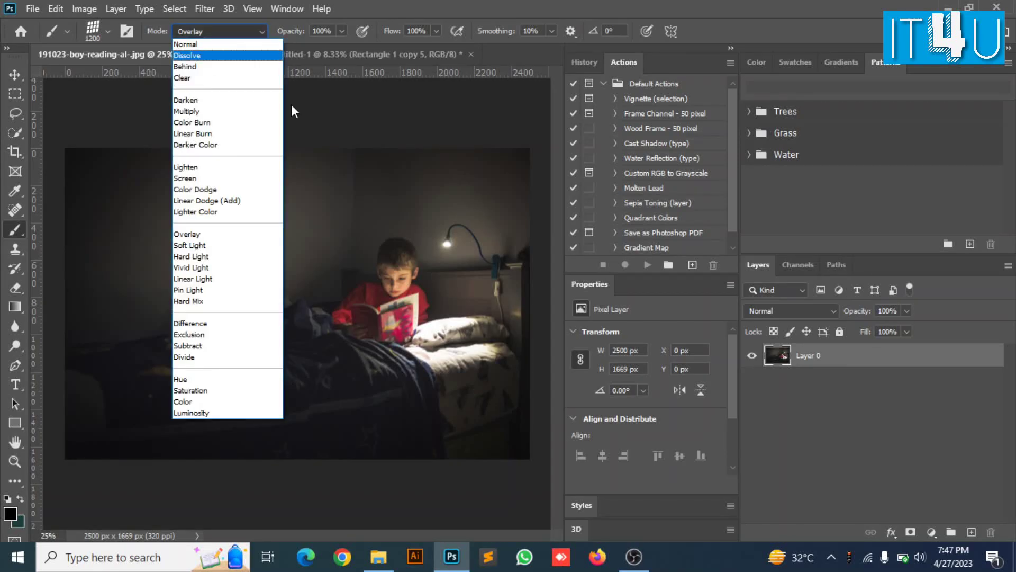
left_click(222, 239)
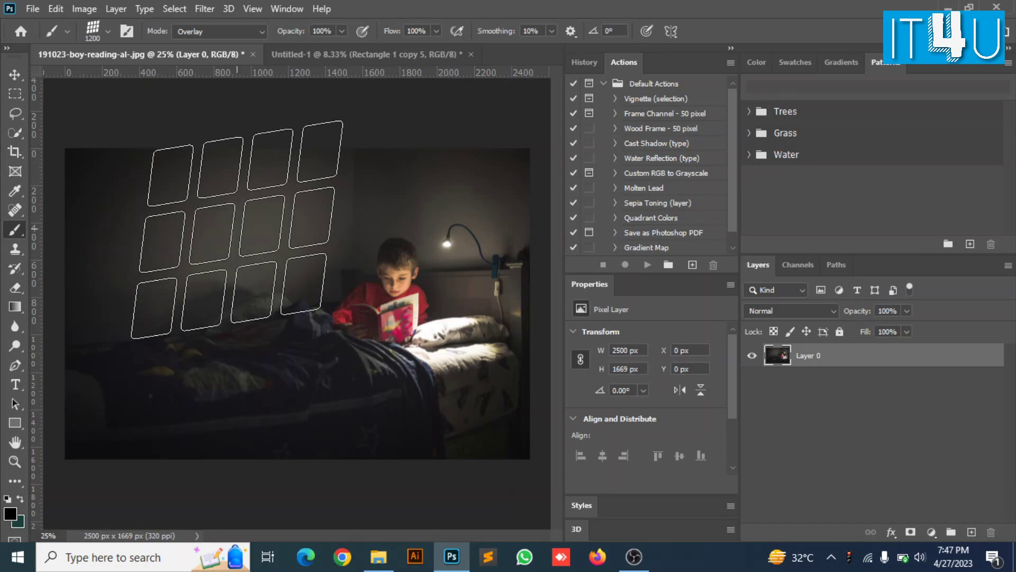
Set the foreground colour to white (ffffff) and stamp the window-light brush once on the wall.
left_click(11, 513)
left_click(563, 150)
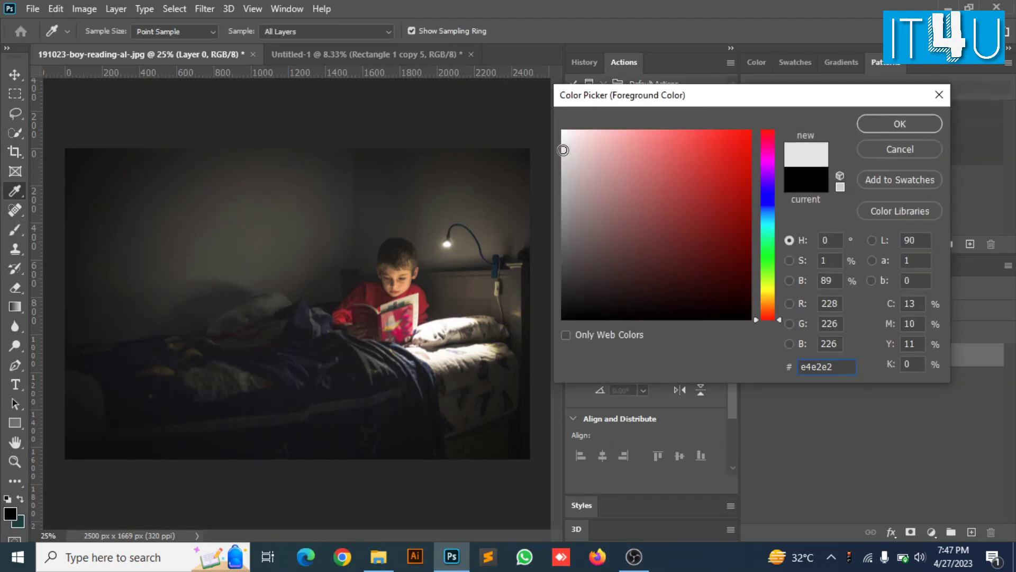
left_click(561, 131)
left_click(889, 122)
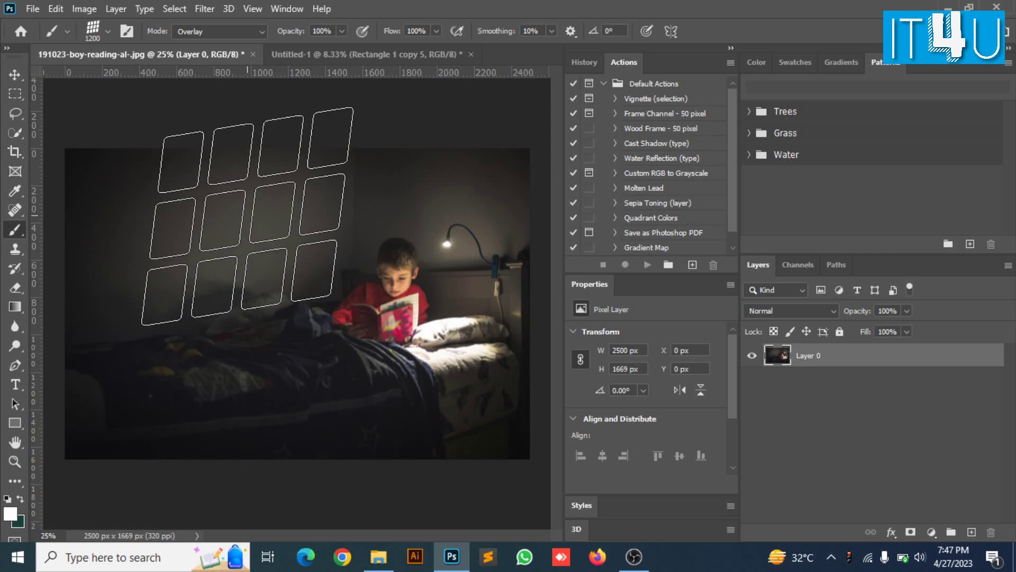
left_click(247, 216)
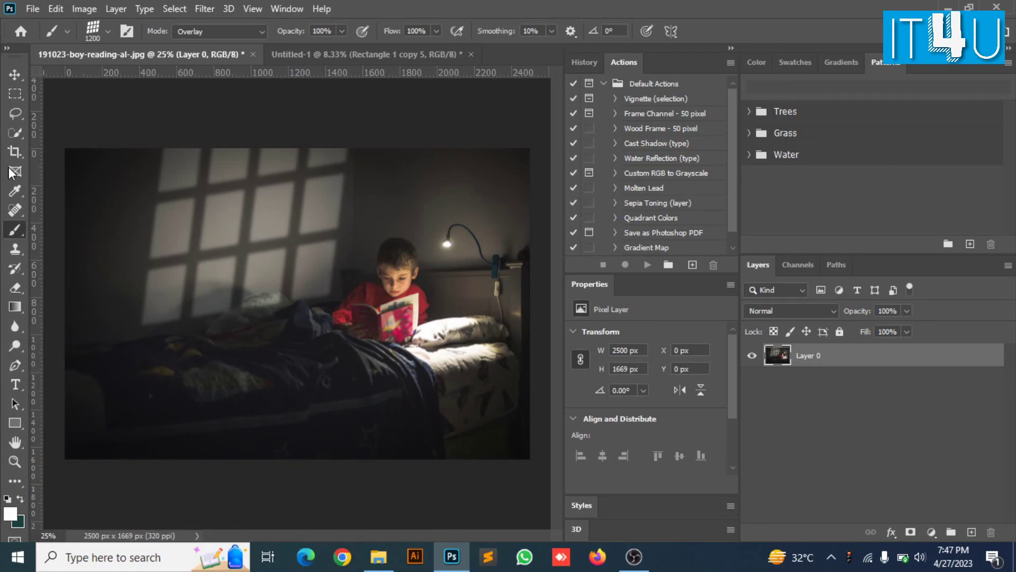
left_click(16, 74)
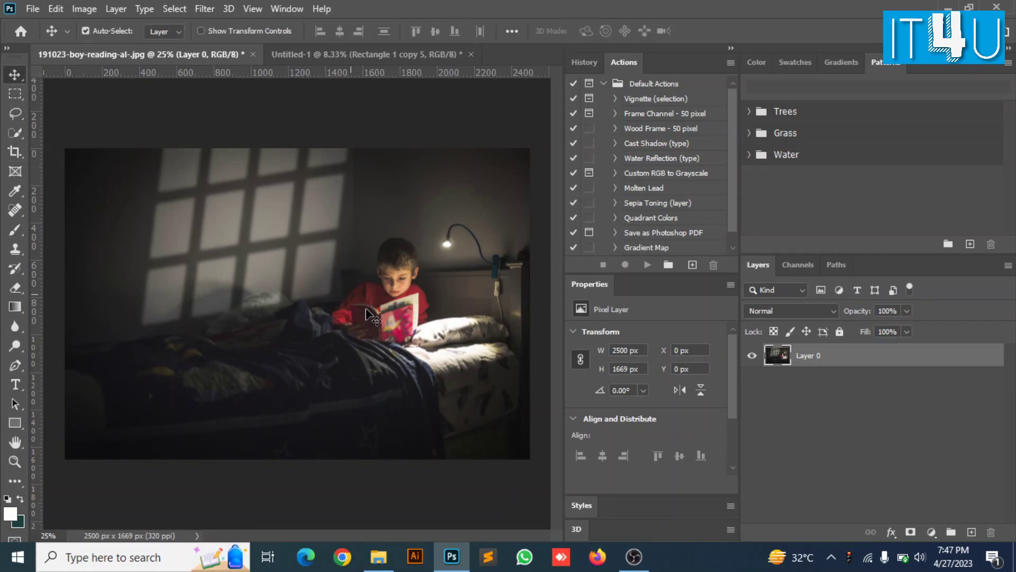